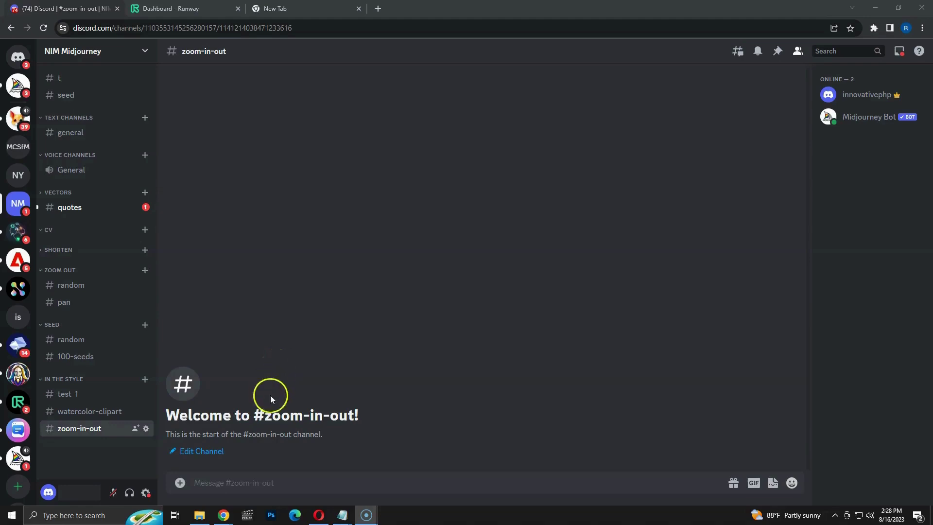
Run /imagine with the blue sports car, mountains-and-river prompt using --seed 100 --ar 16:9.
{"action": "left_click", "coordinate": [251, 482]}
{"action": "left_click", "coordinate": [250, 482]}
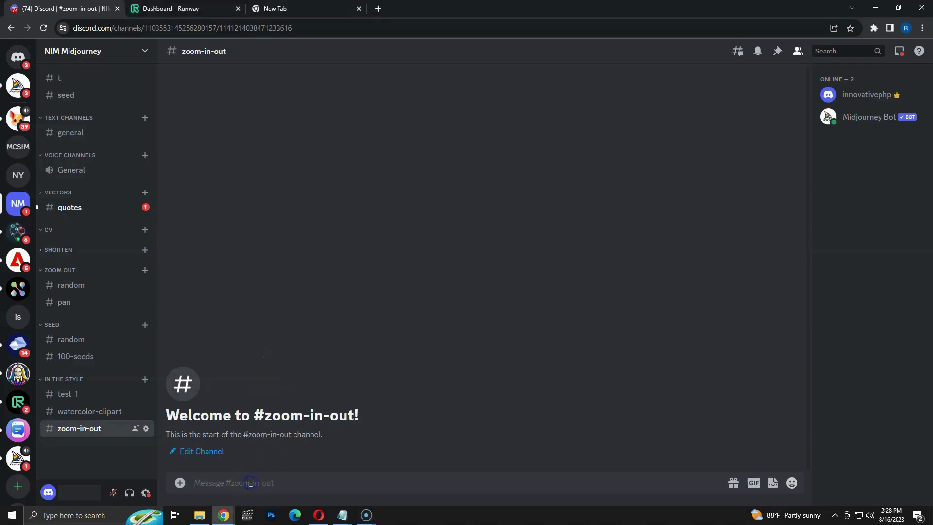
{"action": "type", "text": "/imagin"}
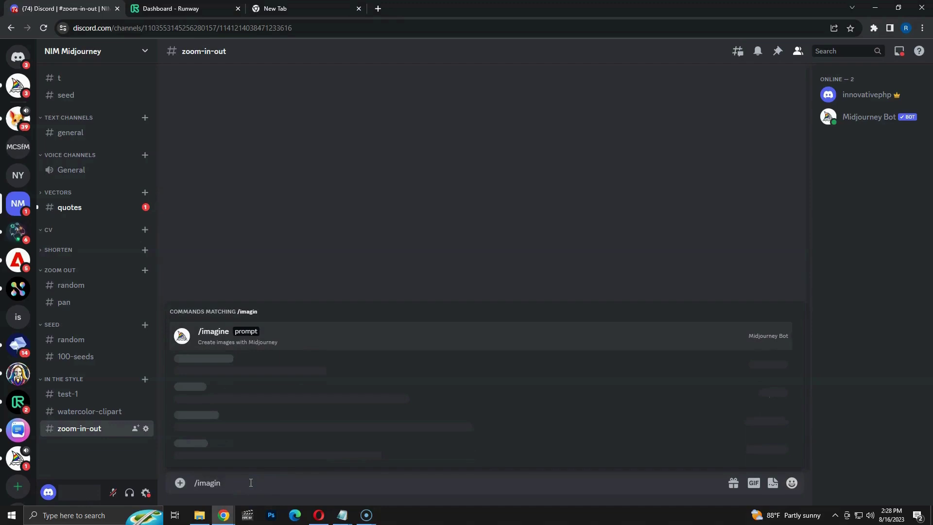
{"action": "key", "text": "Tab"}
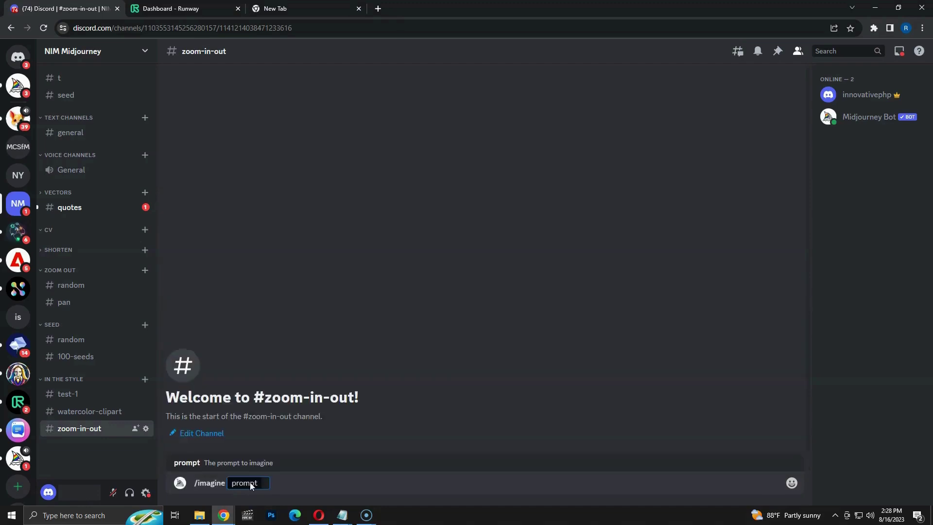
{"action": "type", "text": "A blue sports car speeding down a road surrounded by mountains and river"}
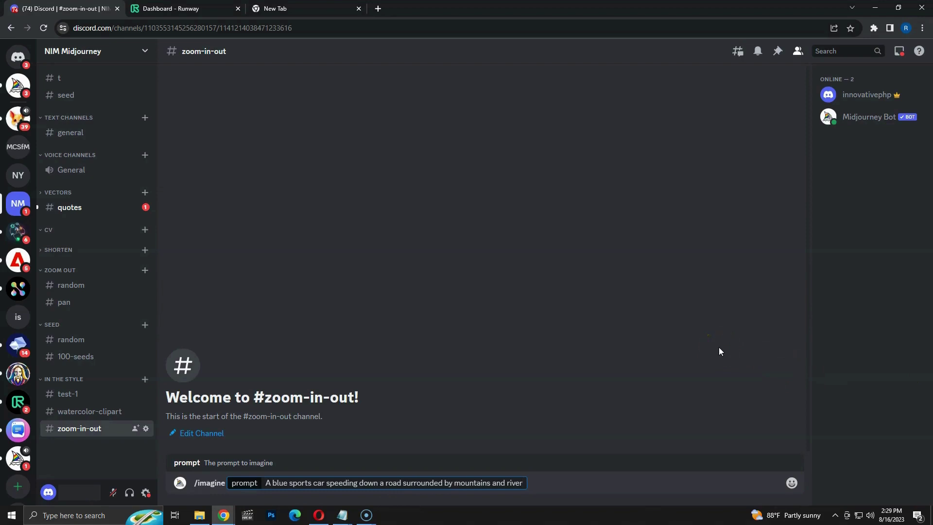
{"action": "key", "text": "Return"}
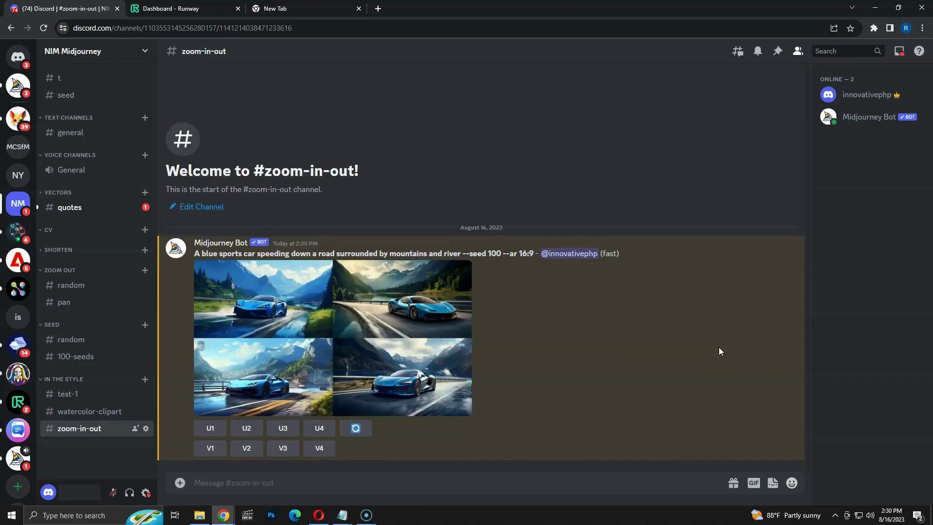
Preview the four-image car grid and upscale the second image (U2).
{"action": "left_click", "coordinate": [365, 307]}
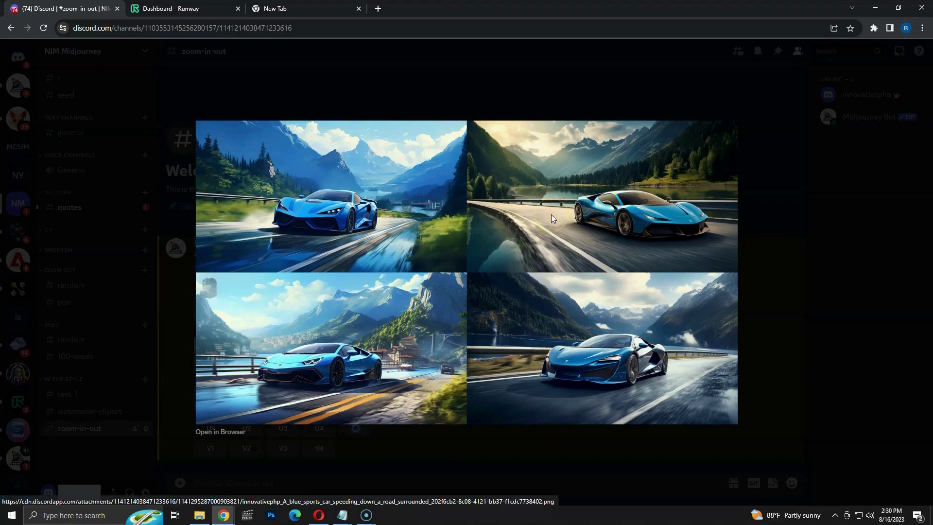
{"action": "left_click", "coordinate": [784, 266]}
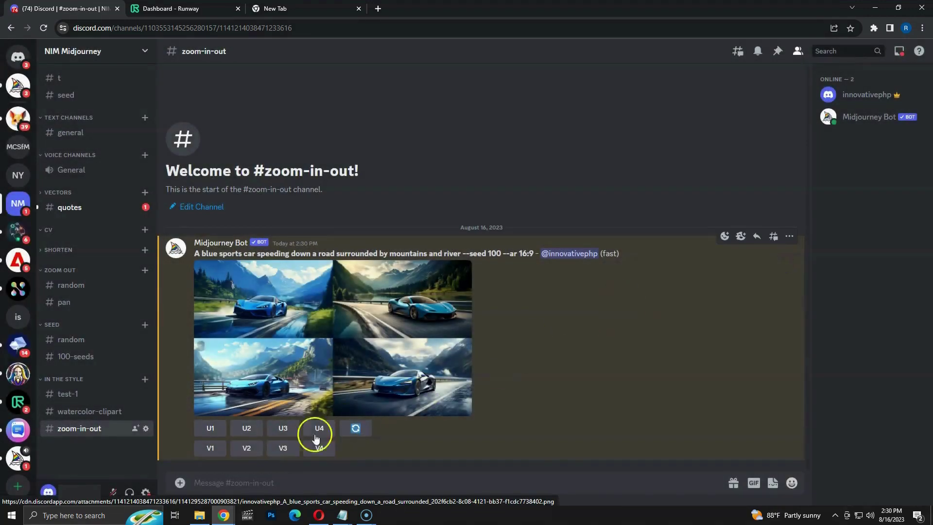
{"action": "left_click", "coordinate": [247, 430]}
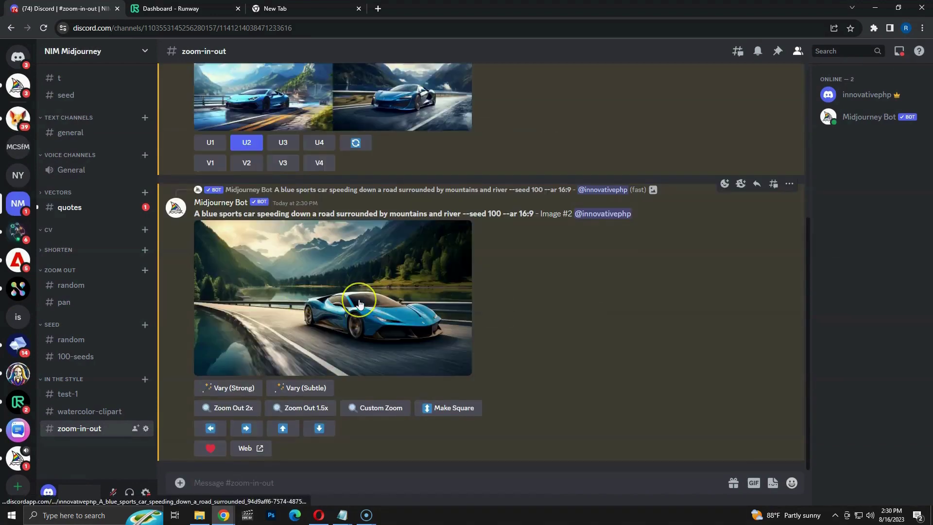
Save the upscaled car image as n1.png in the Zoom-out-runway folder.
{"action": "left_click", "coordinate": [360, 303]}
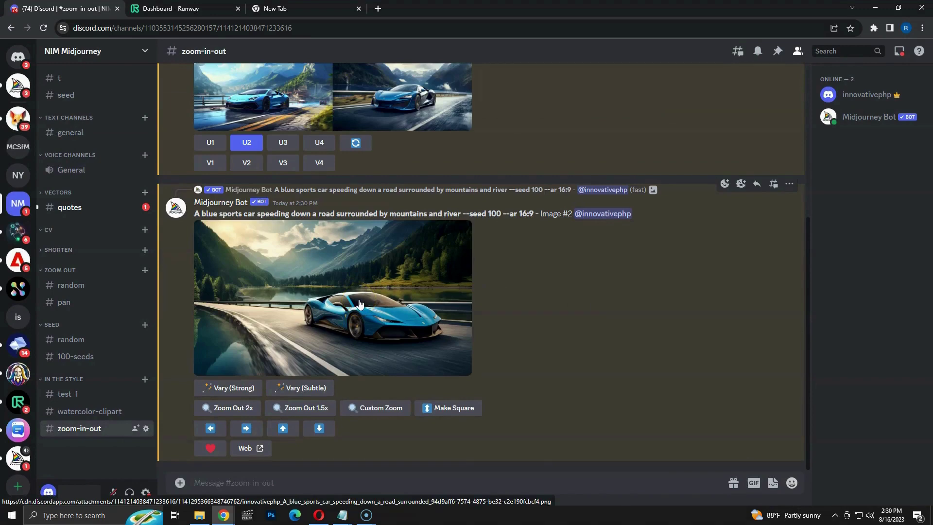
{"action": "left_click", "coordinate": [360, 303]}
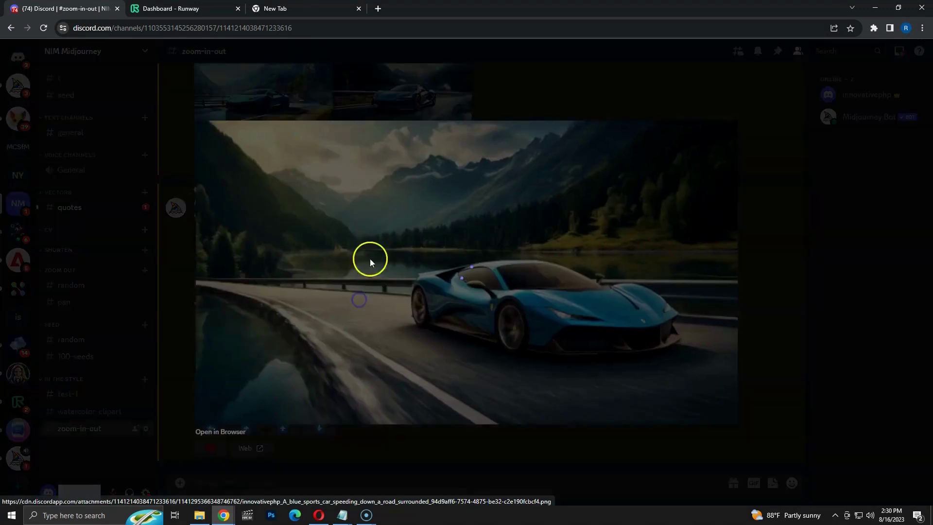
{"action": "right_click", "coordinate": [387, 211]}
{"action": "left_click", "coordinate": [417, 234]}
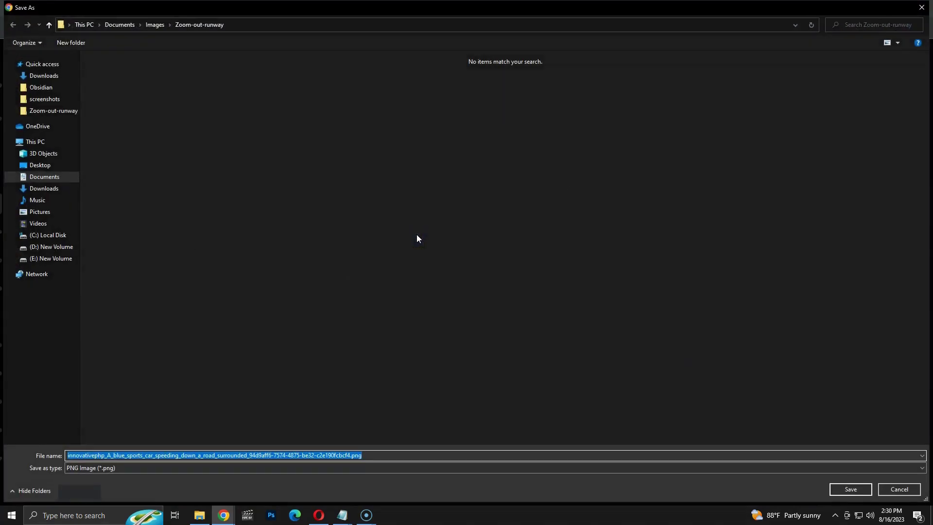
{"action": "type", "text": "n1"}
{"action": "key", "text": "Return"}
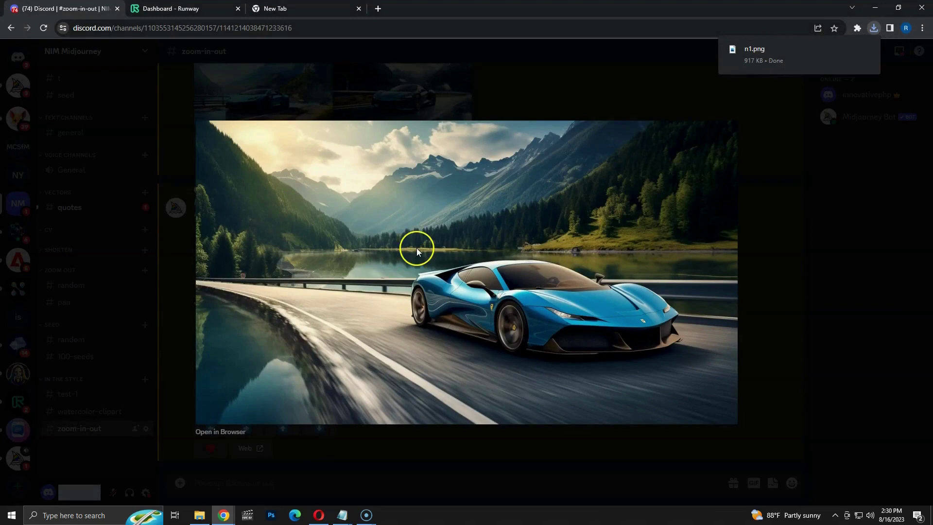
{"action": "left_click", "coordinate": [759, 234]}
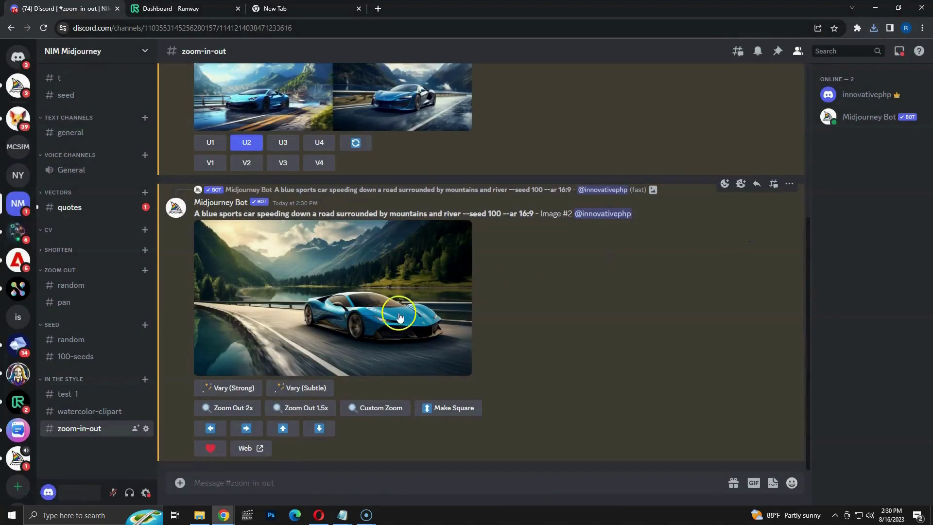
Zoom the upscaled image out 1.5x, preview the new grid, and upscale its first image.
{"action": "left_click", "coordinate": [304, 408]}
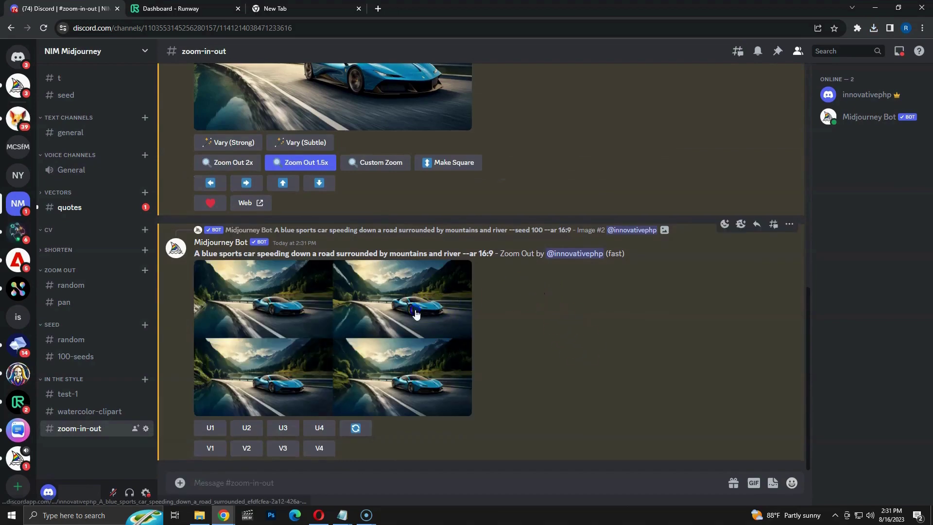
{"action": "left_click", "coordinate": [448, 319]}
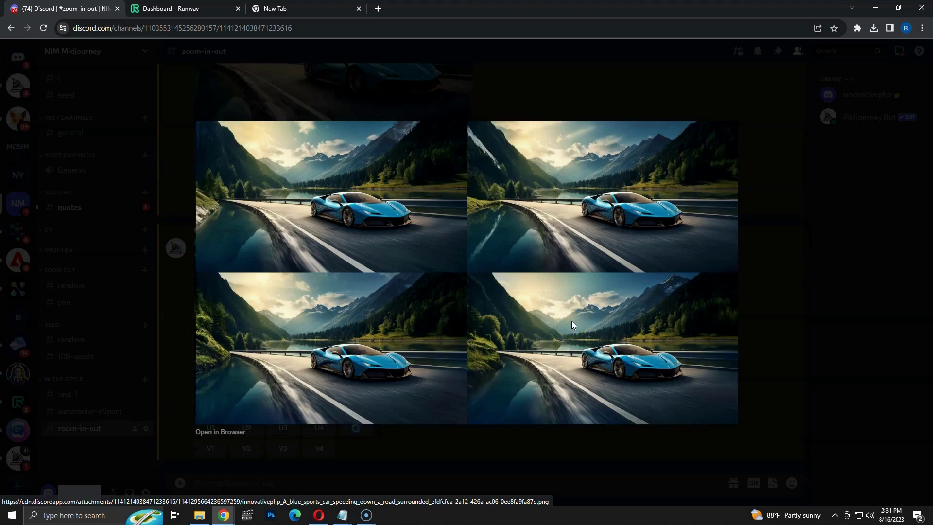
{"action": "left_click", "coordinate": [775, 303]}
{"action": "left_click", "coordinate": [204, 428]}
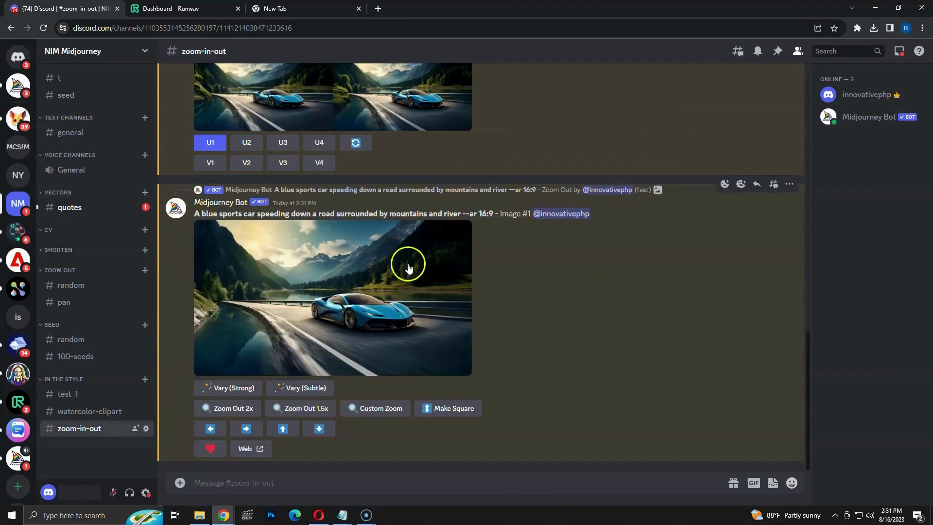
Save the newly upscaled zoomed-out image as n2.png.
{"action": "left_click", "coordinate": [381, 273]}
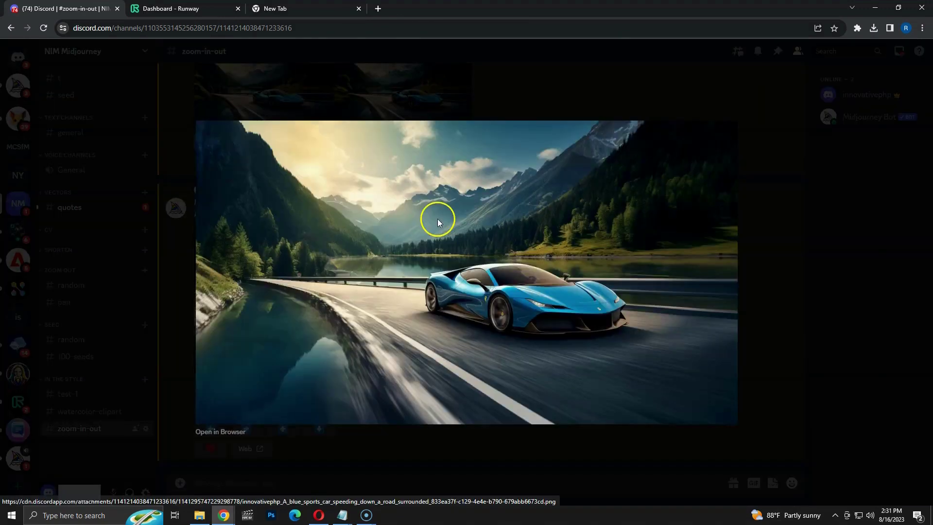
{"action": "right_click", "coordinate": [436, 219]}
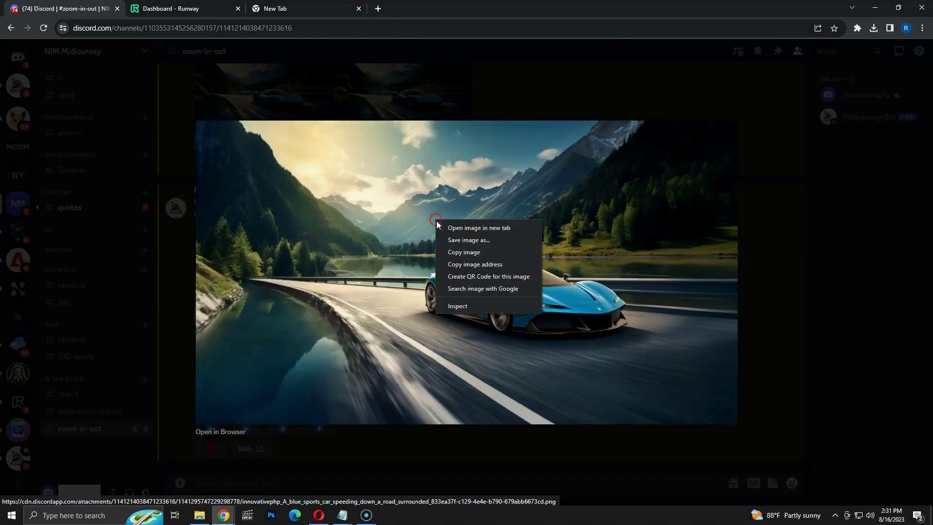
{"action": "left_click", "coordinate": [456, 240]}
{"action": "type", "text": "n2"}
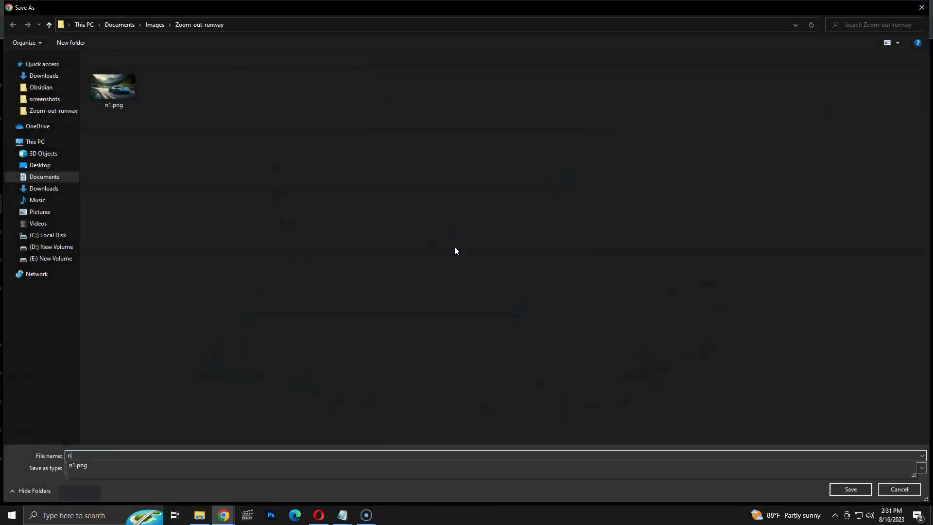
{"action": "left_click", "coordinate": [832, 487]}
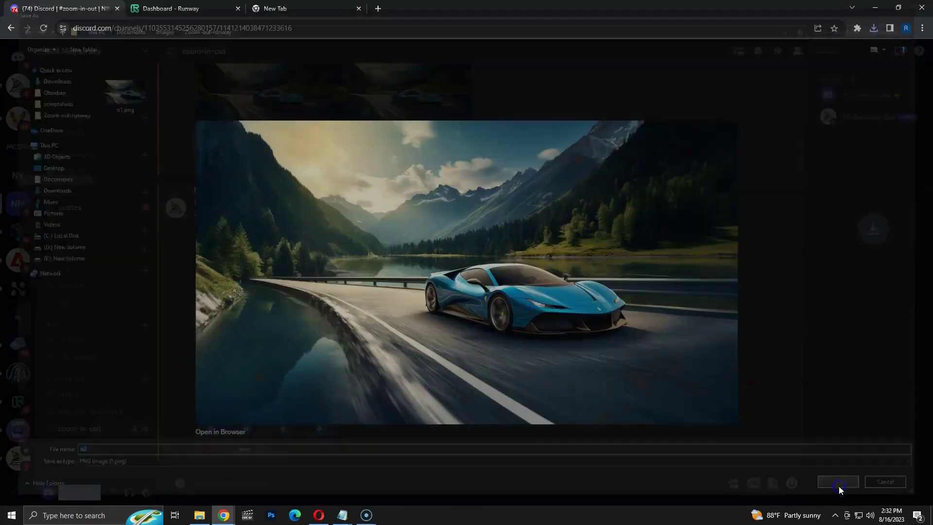
{"action": "left_click", "coordinate": [761, 278]}
Apply another 1.5x Zoom Out to n2 and preview the wider four-image grid.
{"action": "left_click", "coordinate": [303, 410]}
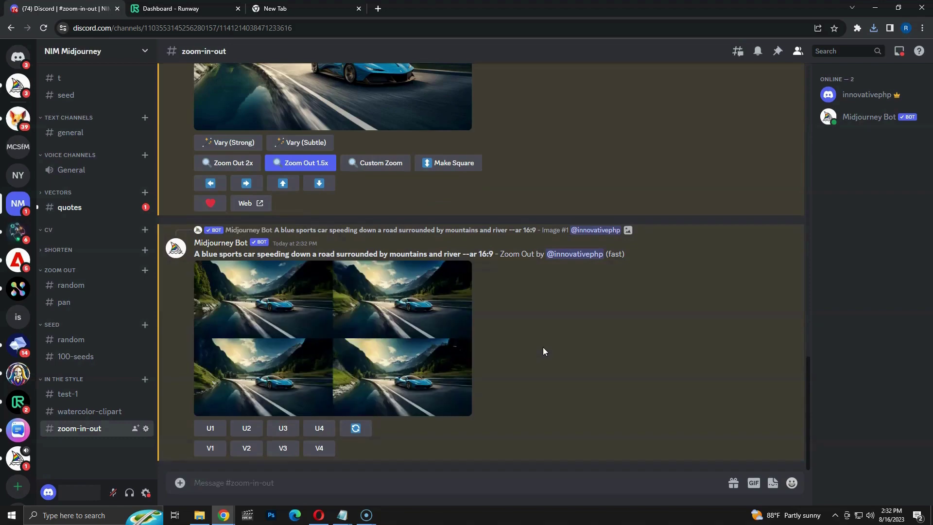
{"action": "left_click", "coordinate": [344, 308]}
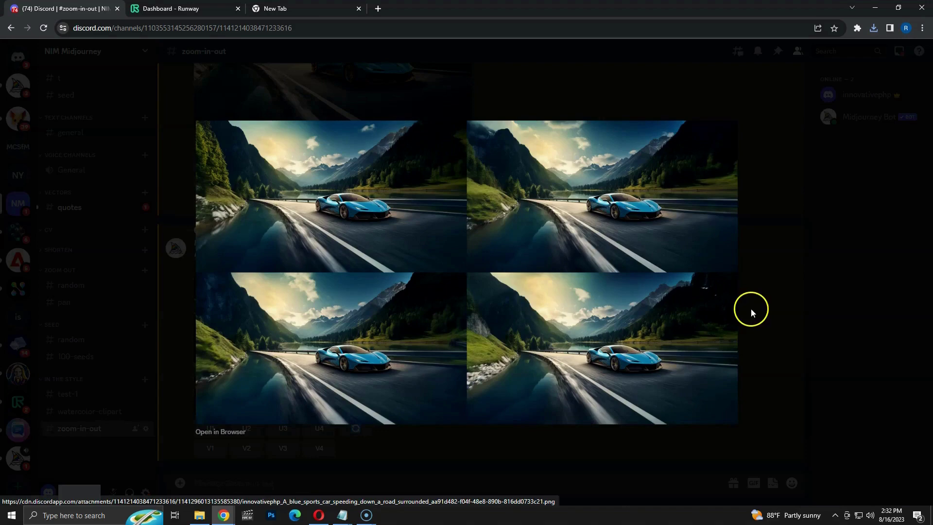
{"action": "left_click", "coordinate": [782, 284]}
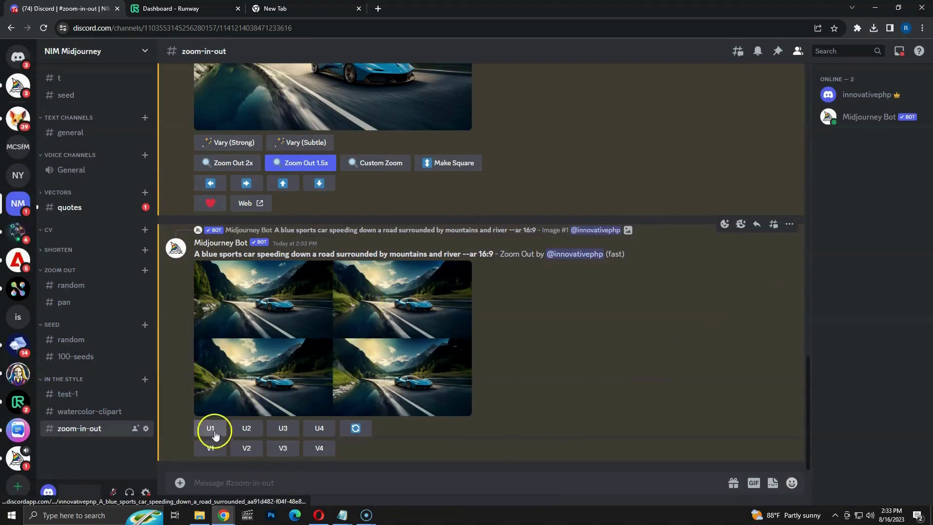
Upscale the second image (U2) of the newest zoomed-out grid.
{"action": "left_click", "coordinate": [246, 434]}
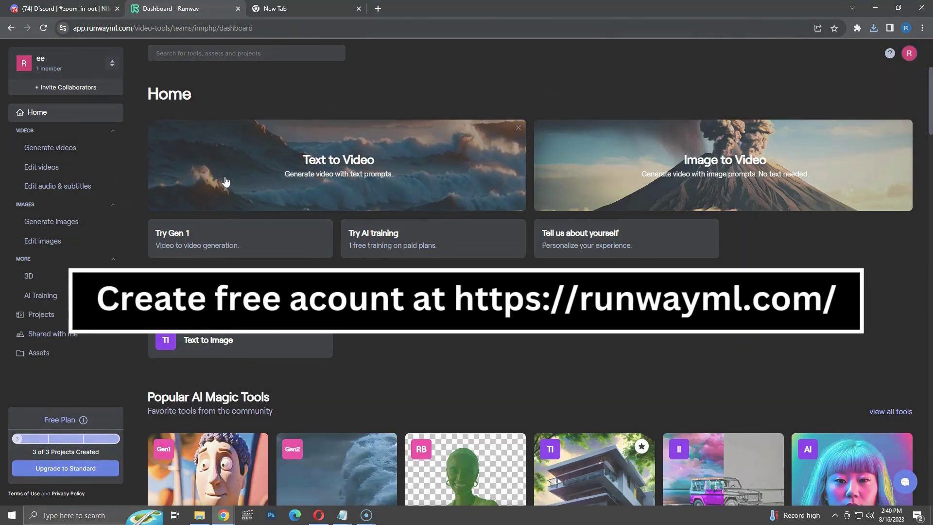
Open the Frame Interpolation card from Runway's 'view all tools' list.
{"action": "scroll", "coordinate": [501, 294], "scroll_direction": "down", "scroll_amount": 3}
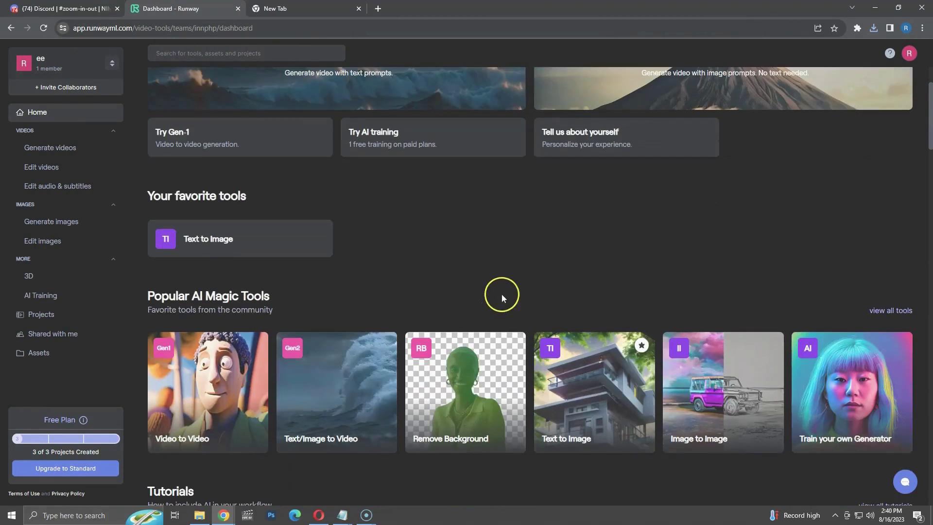
{"action": "scroll", "coordinate": [497, 261], "scroll_direction": "down", "scroll_amount": 1}
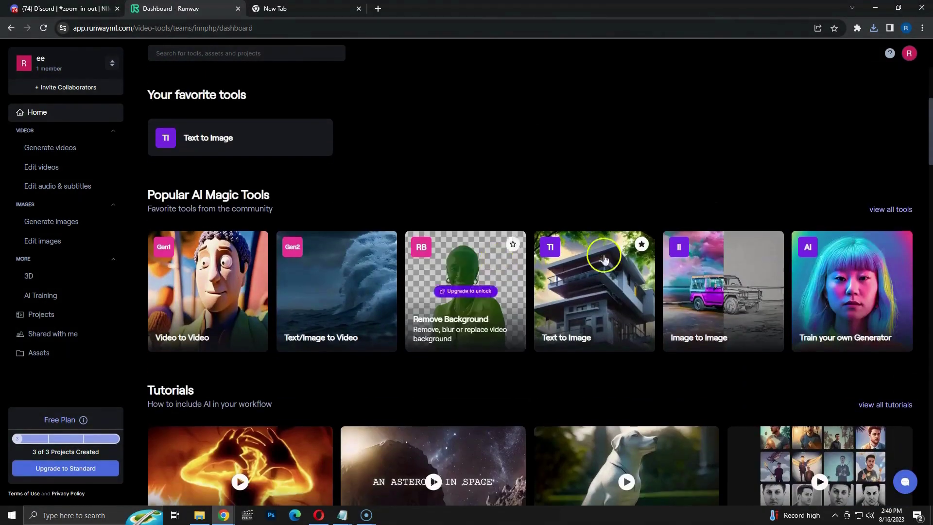
{"action": "left_click", "coordinate": [885, 210]}
{"action": "scroll", "coordinate": [791, 152], "scroll_direction": "down", "scroll_amount": 2}
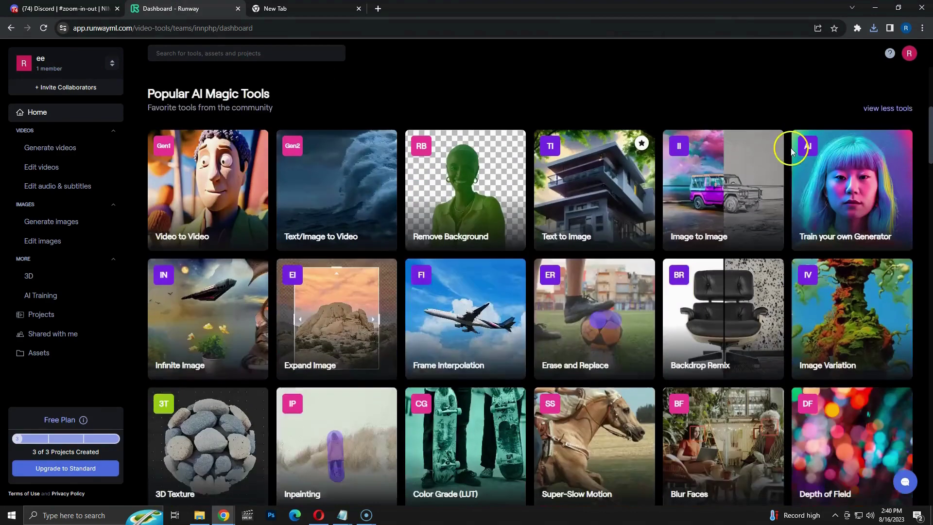
{"action": "scroll", "coordinate": [783, 166], "scroll_direction": "down", "scroll_amount": 1}
{"action": "left_click", "coordinate": [461, 259]}
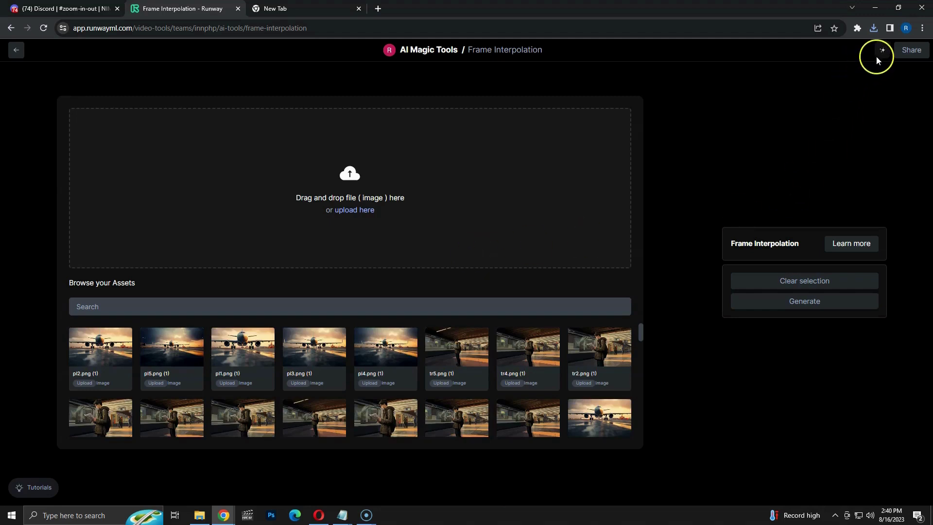
Select n1.png through n8.png in Zoom-out-runway and upload them as frames.
{"action": "mouse_move", "coordinate": [881, 51]}
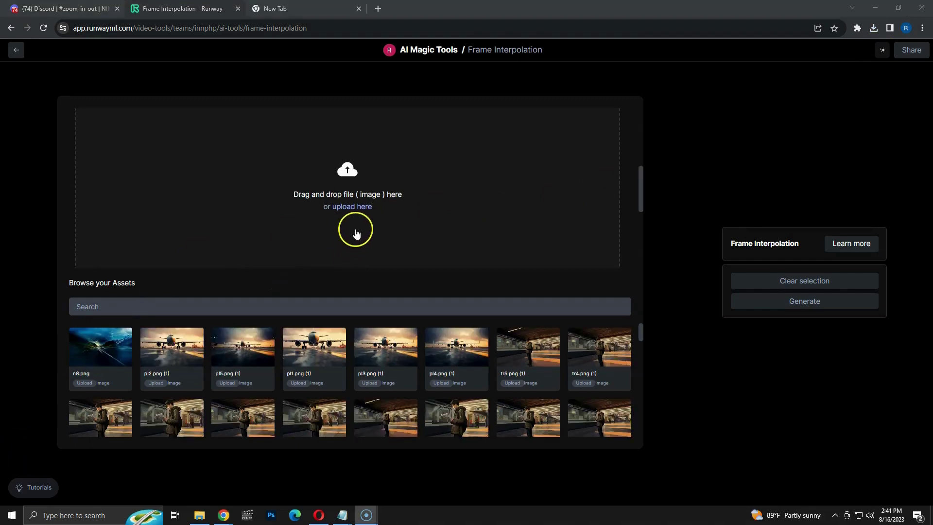
{"action": "left_click", "coordinate": [355, 211]}
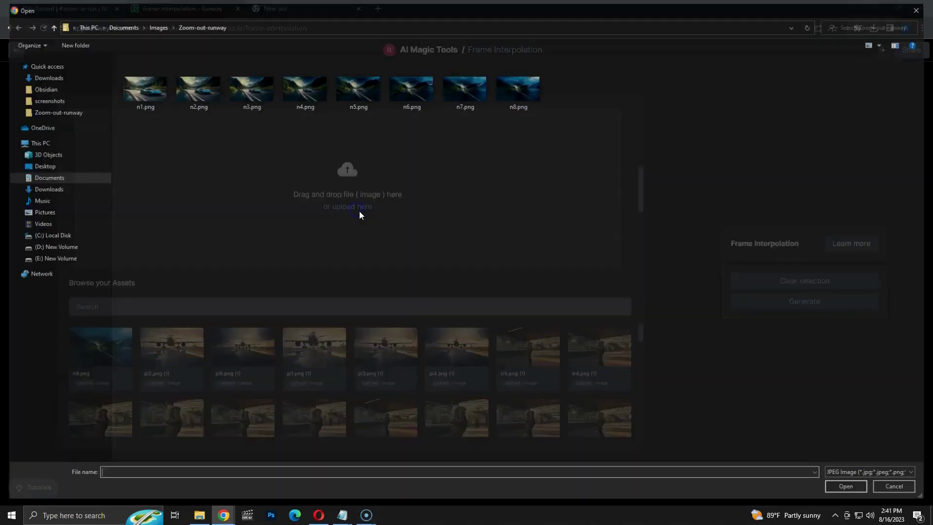
{"action": "left_click_drag", "start_coordinate": [530, 151], "coordinate": [117, 54]}
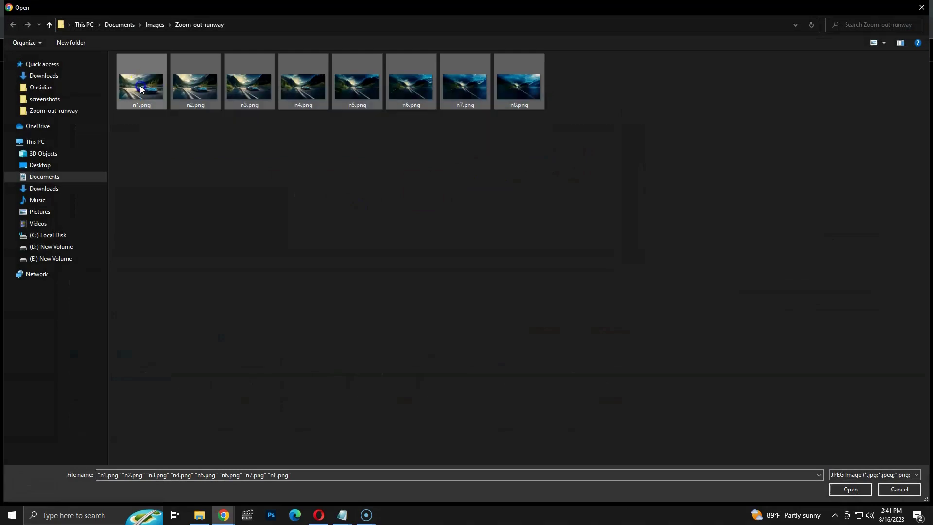
{"action": "left_click", "coordinate": [846, 489]}
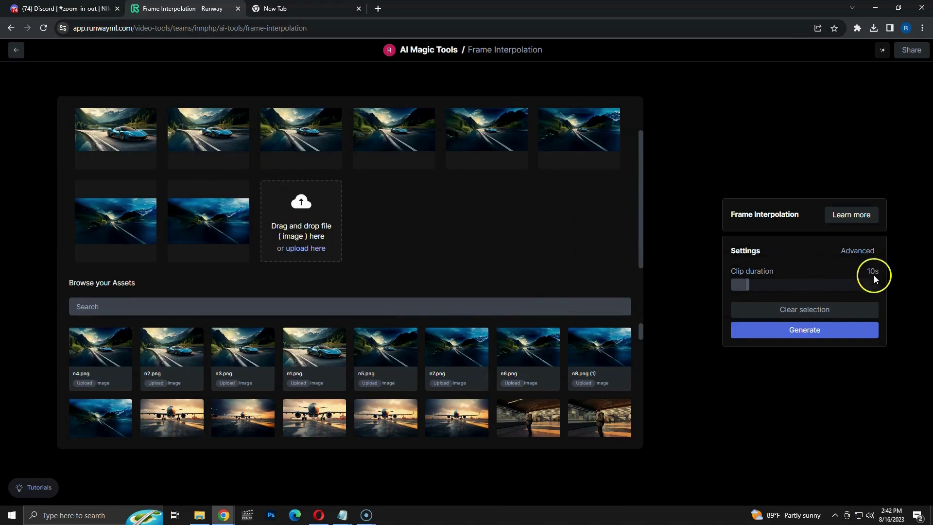
Generate and play a 10-second clip from the frames, then reload the page.
{"action": "left_click", "coordinate": [799, 335]}
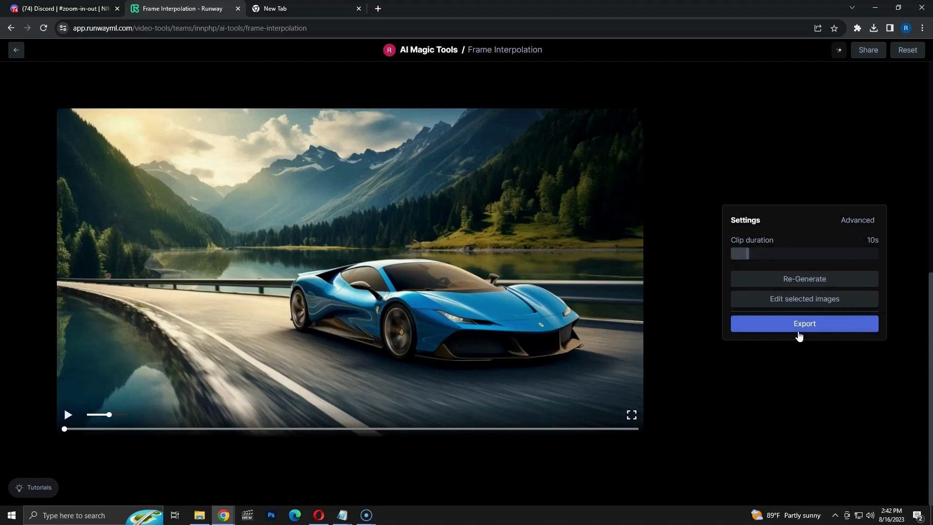
{"action": "left_click", "coordinate": [68, 415]}
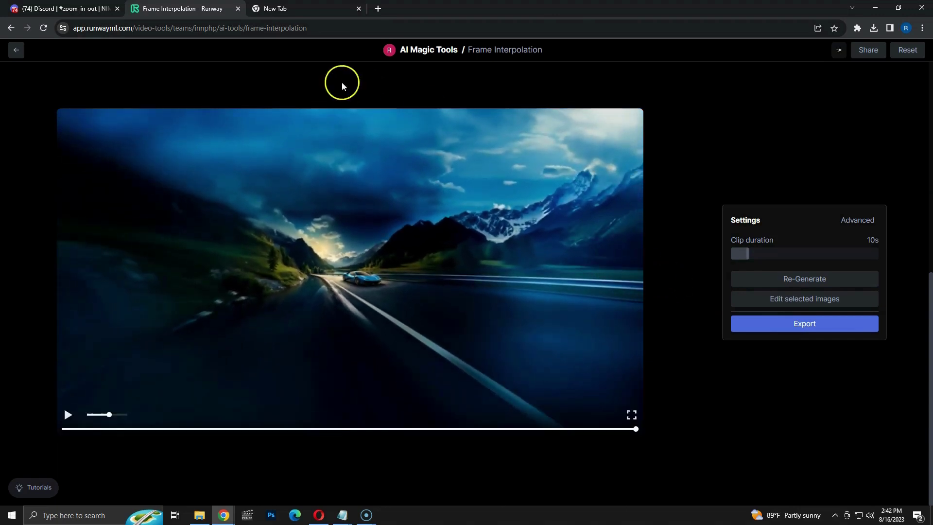
{"action": "left_click", "coordinate": [44, 28]}
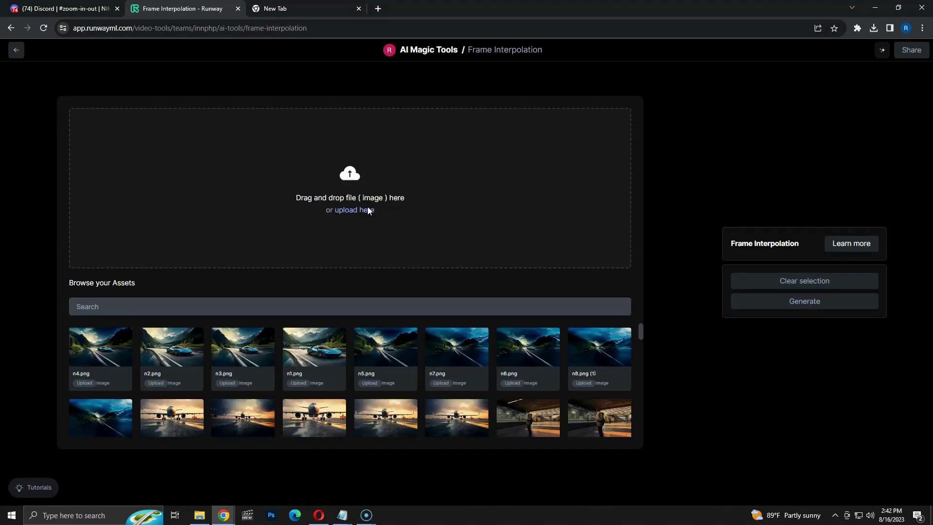
Add the frames in reverse order n8, n7, n6, n5, n4, n3, n2, n1 and generate the clip.
{"action": "left_click", "coordinate": [365, 210]}
{"action": "scroll", "coordinate": [260, 371], "scroll_direction": "down", "scroll_amount": 1}
{"action": "scroll", "coordinate": [270, 371], "scroll_direction": "up", "scroll_amount": 1}
{"action": "left_click", "coordinate": [605, 351]}
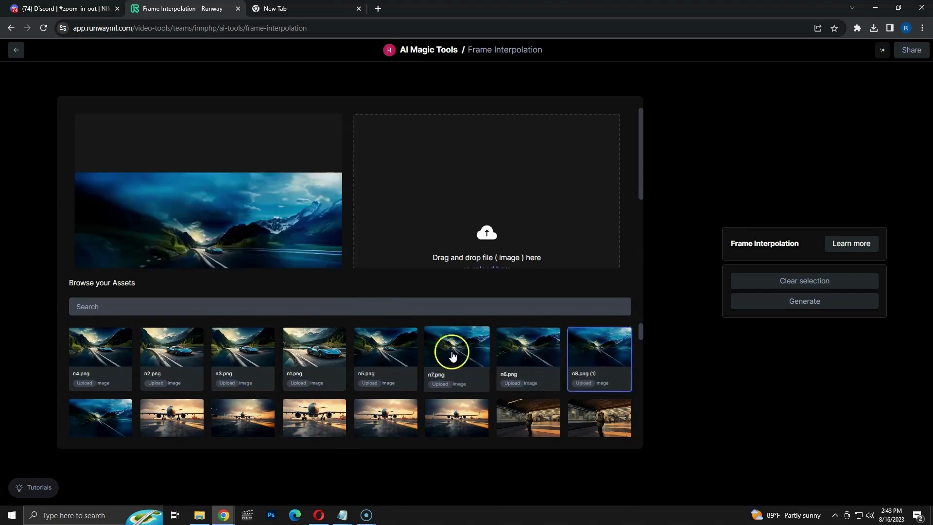
{"action": "left_click", "coordinate": [452, 354]}
{"action": "left_click", "coordinate": [510, 351]}
{"action": "left_click", "coordinate": [372, 360]}
{"action": "left_click", "coordinate": [93, 354]}
{"action": "left_click", "coordinate": [225, 355]}
{"action": "left_click", "coordinate": [160, 357]}
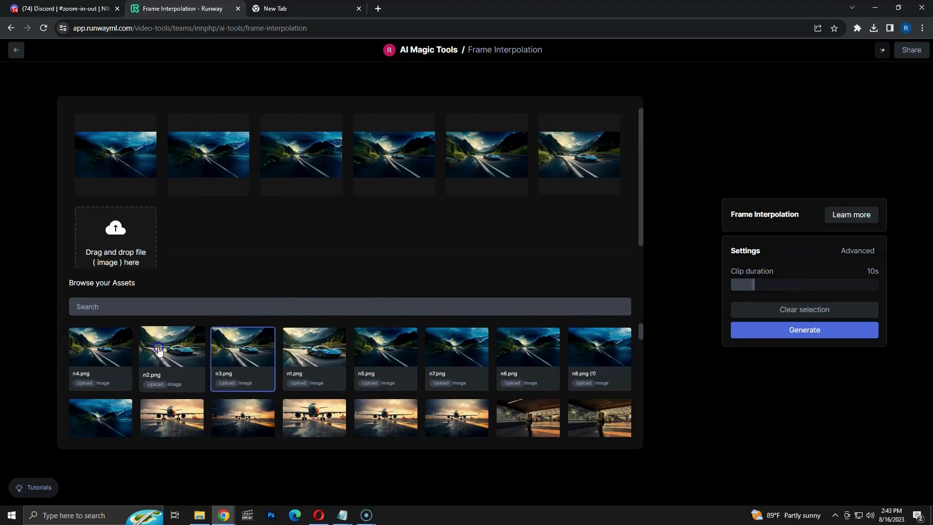
{"action": "left_click", "coordinate": [288, 371]}
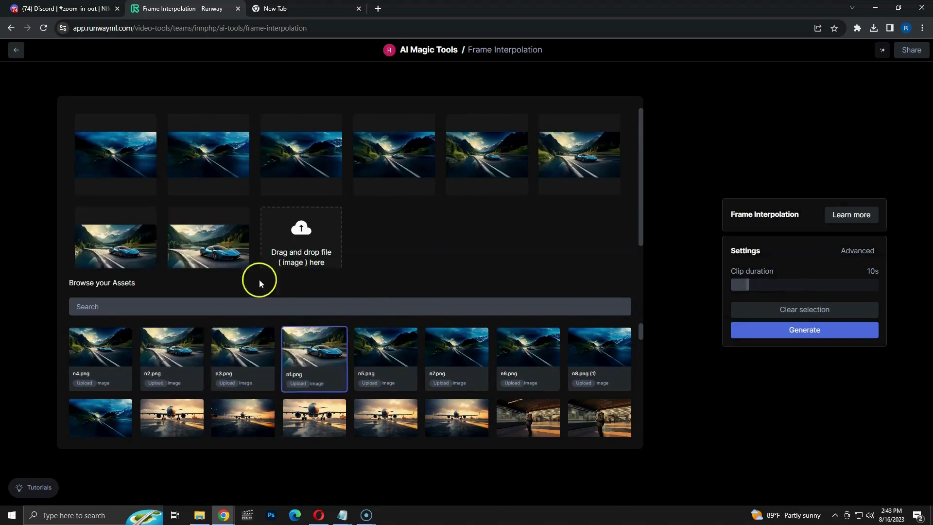
{"action": "left_click", "coordinate": [779, 333]}
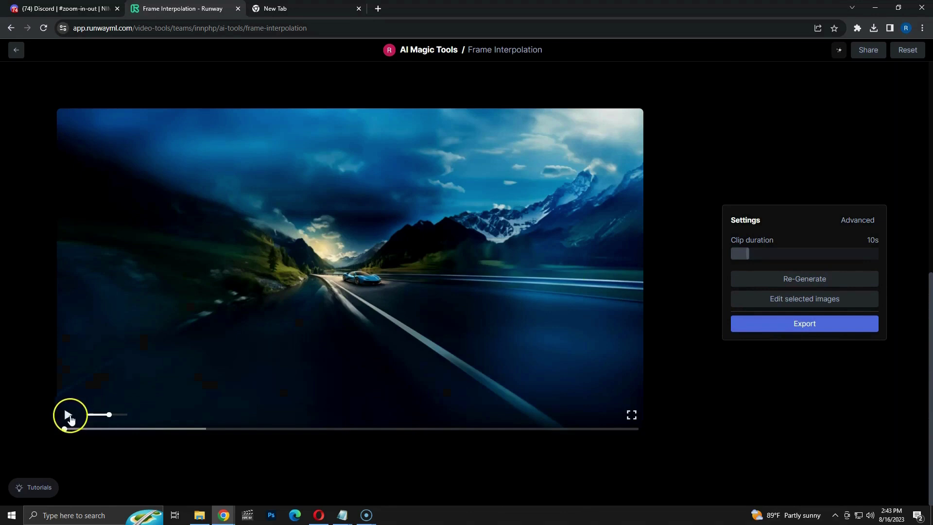
Set Clip duration to 15.25 s and re-generate the clip.
{"action": "left_click", "coordinate": [67, 415]}
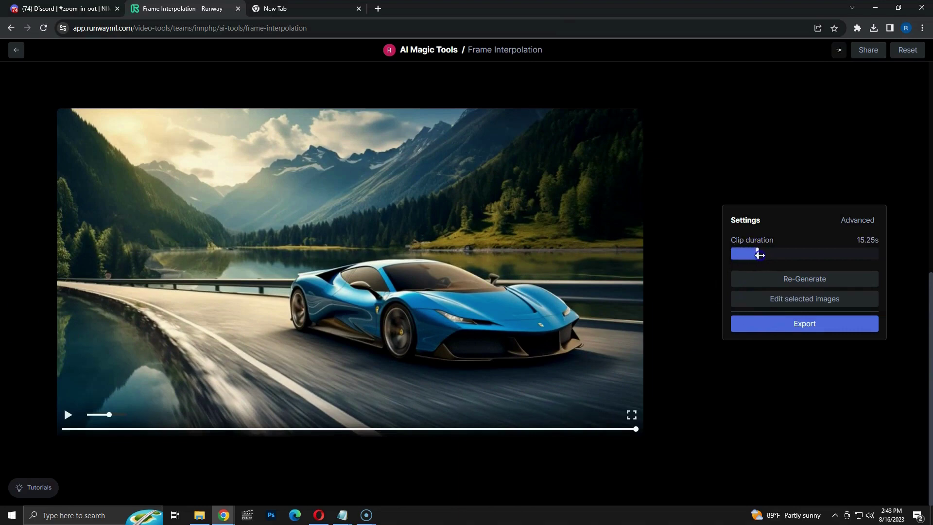
{"action": "left_click", "coordinate": [766, 324]}
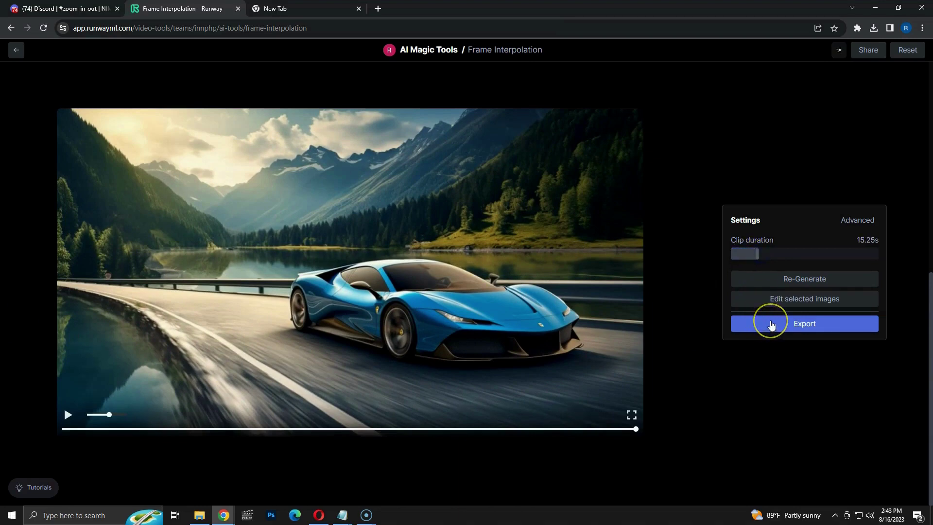
{"action": "left_click", "coordinate": [781, 286]}
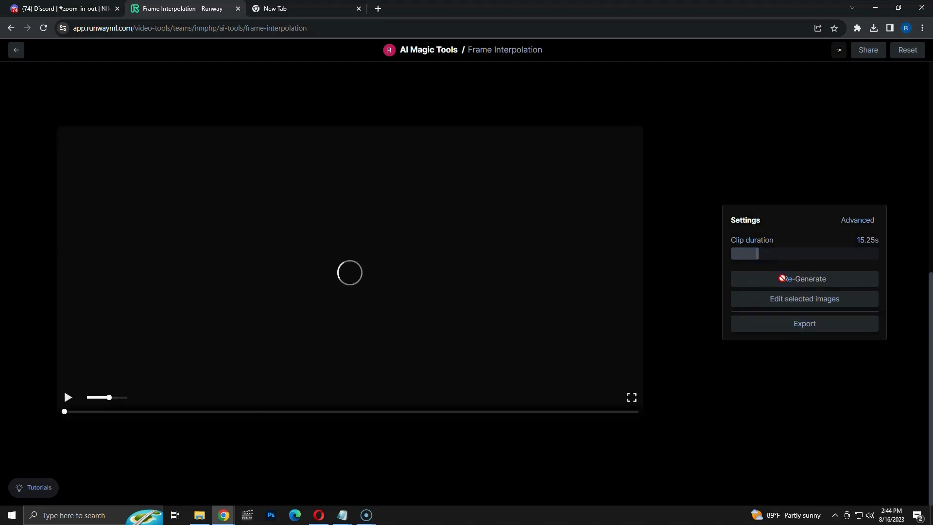
Play the regenerated 15.25 s clip, jumping ahead to review its end.
{"action": "left_click", "coordinate": [771, 278]}
{"action": "left_click", "coordinate": [68, 416]}
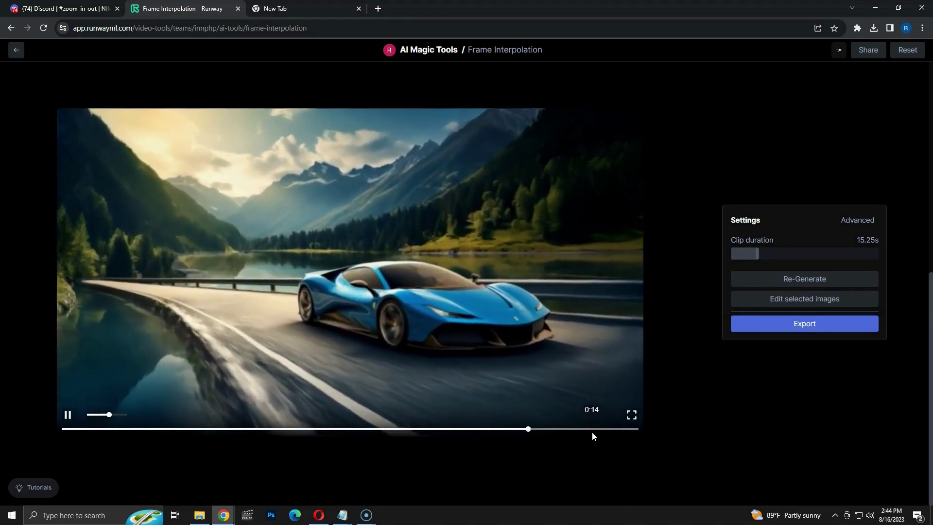
{"action": "left_click", "coordinate": [523, 429]}
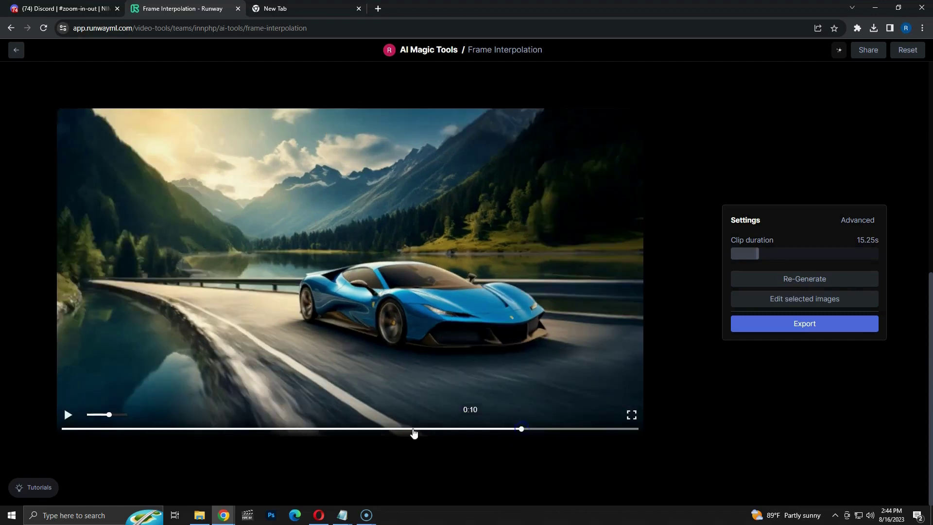
{"action": "left_click", "coordinate": [67, 416]}
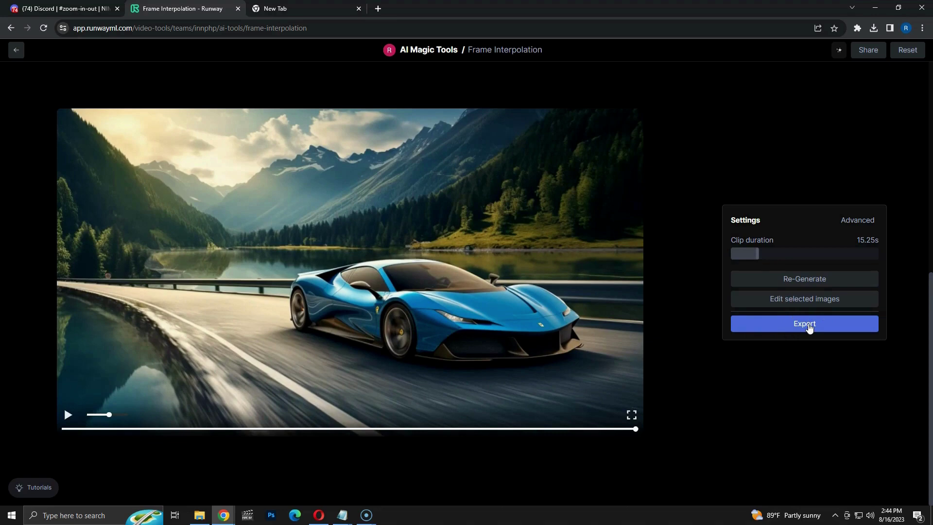
Export the clip as a 720p MP4 named 'zoom in out.mp4'.
{"action": "left_click", "coordinate": [809, 327]}
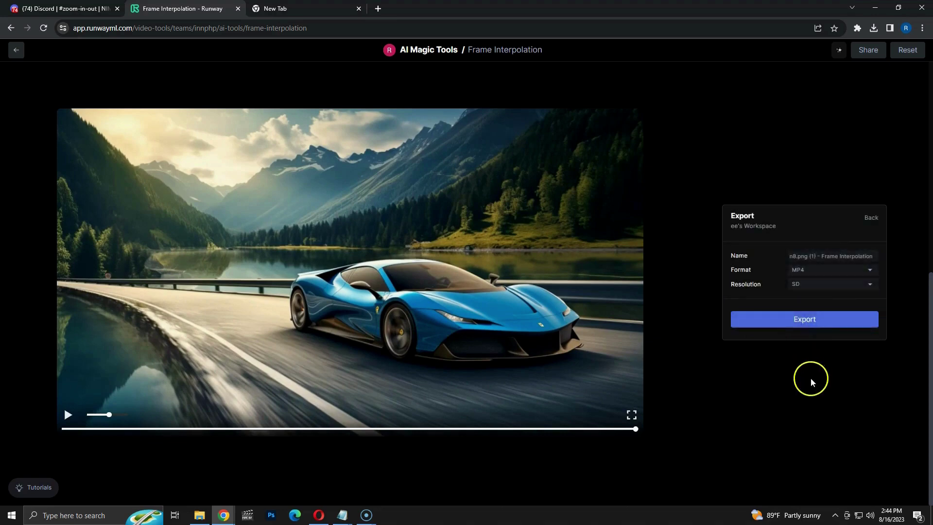
{"action": "left_click", "coordinate": [838, 290]}
{"action": "left_click", "coordinate": [824, 298]}
{"action": "left_click", "coordinate": [843, 271]}
{"action": "left_click", "coordinate": [819, 268]}
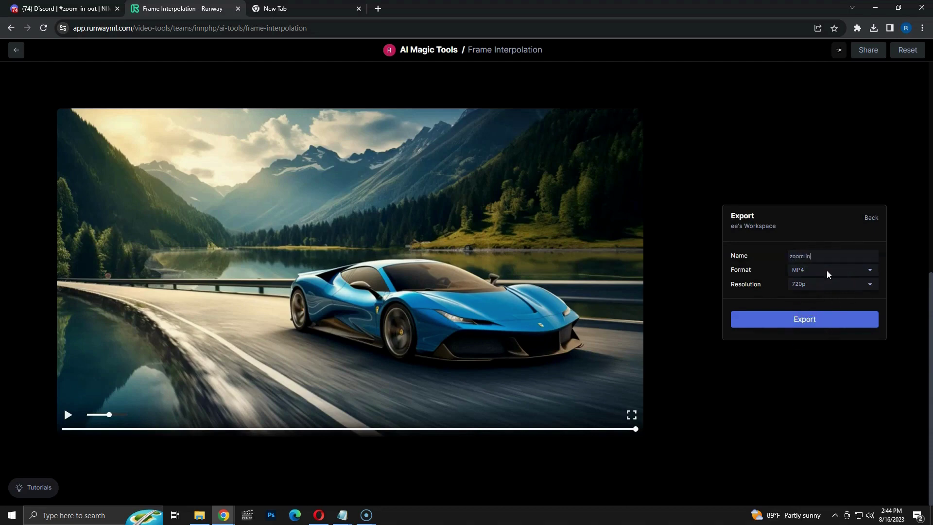
{"action": "left_click", "coordinate": [811, 316]}
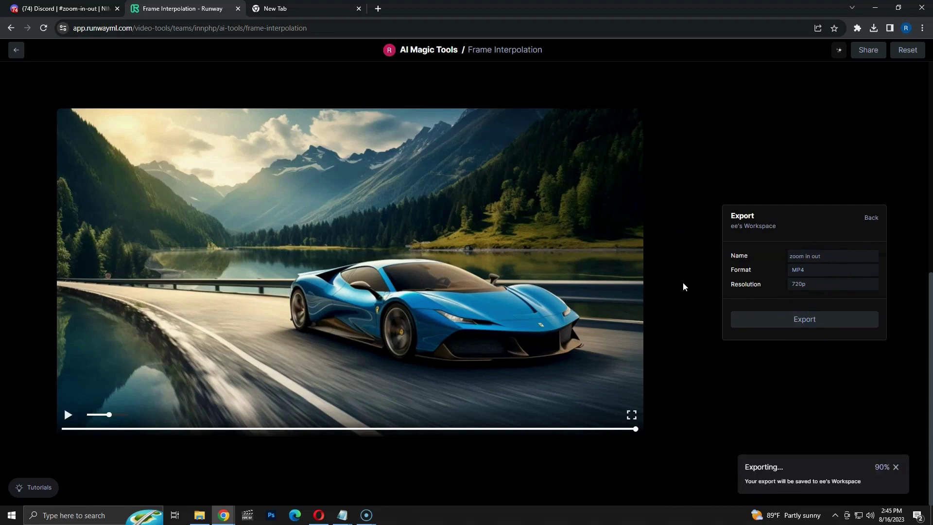
Download zoom in out.mp4 from the Assets page.
{"action": "left_click", "coordinate": [876, 482]}
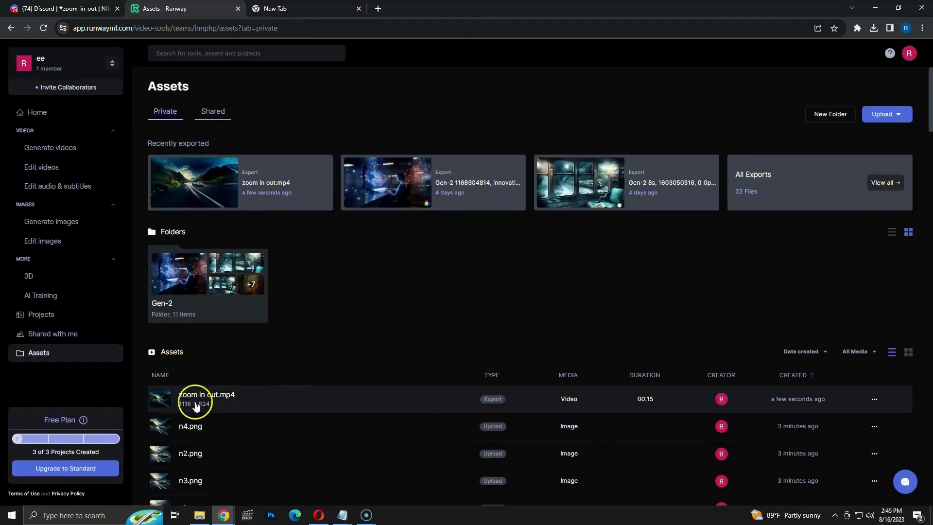
{"action": "left_click", "coordinate": [874, 399]}
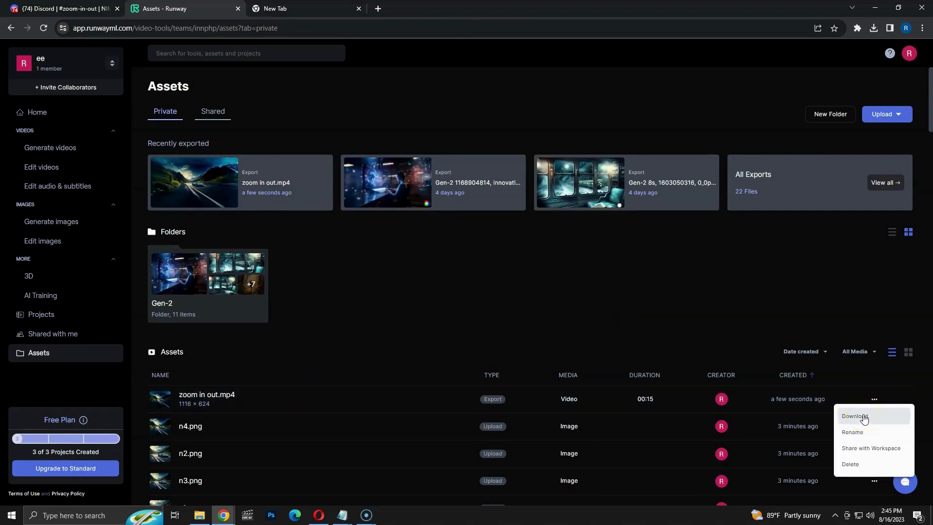
{"action": "left_click", "coordinate": [864, 417]}
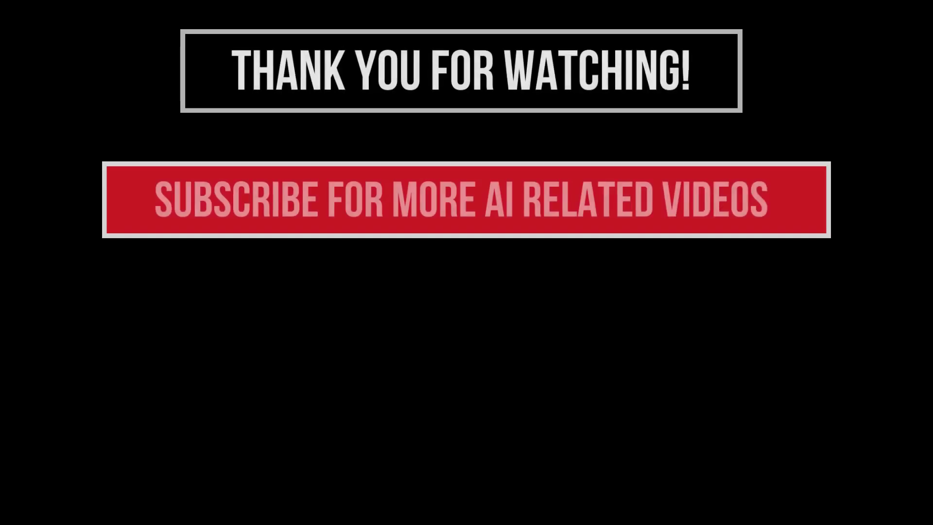